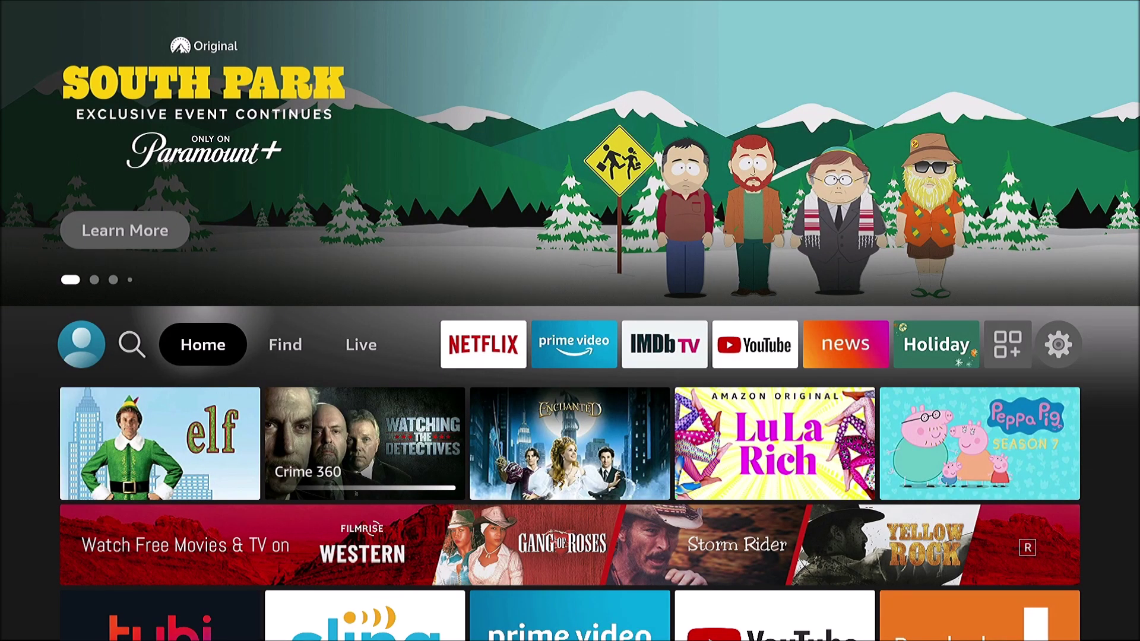
- Open My Fire TV settings, check the USB drive's 457 MB free space, and select USB Drive
{"action": "key", "text": "Left"}
{"action": "key", "text": "Left"}
{"action": "key", "text": "Left"}
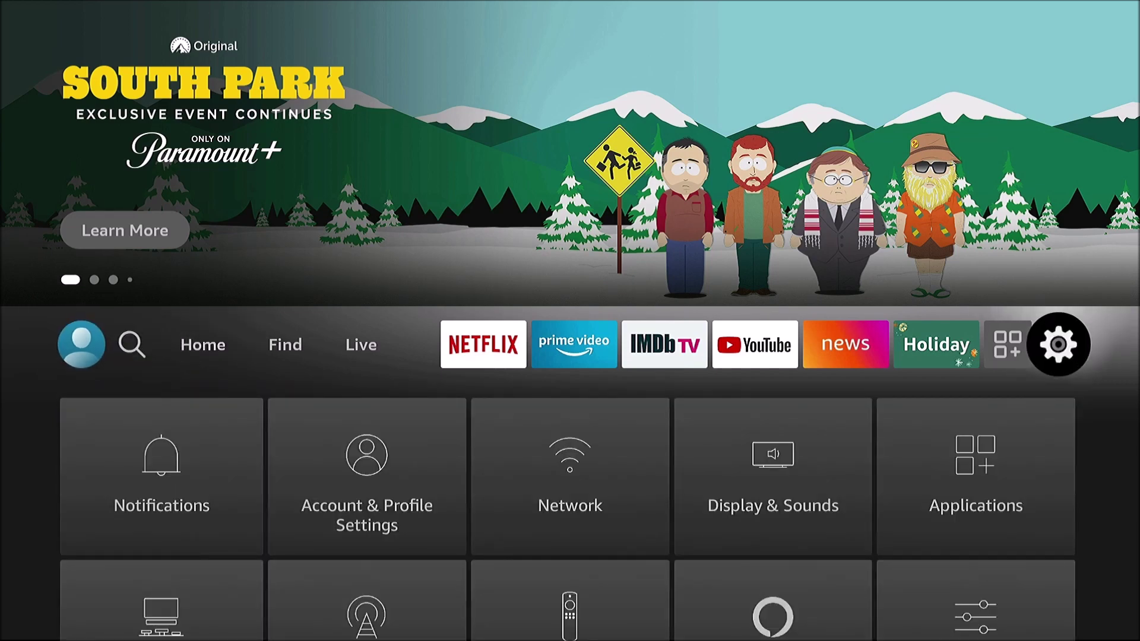
{"action": "key", "text": "Down"}
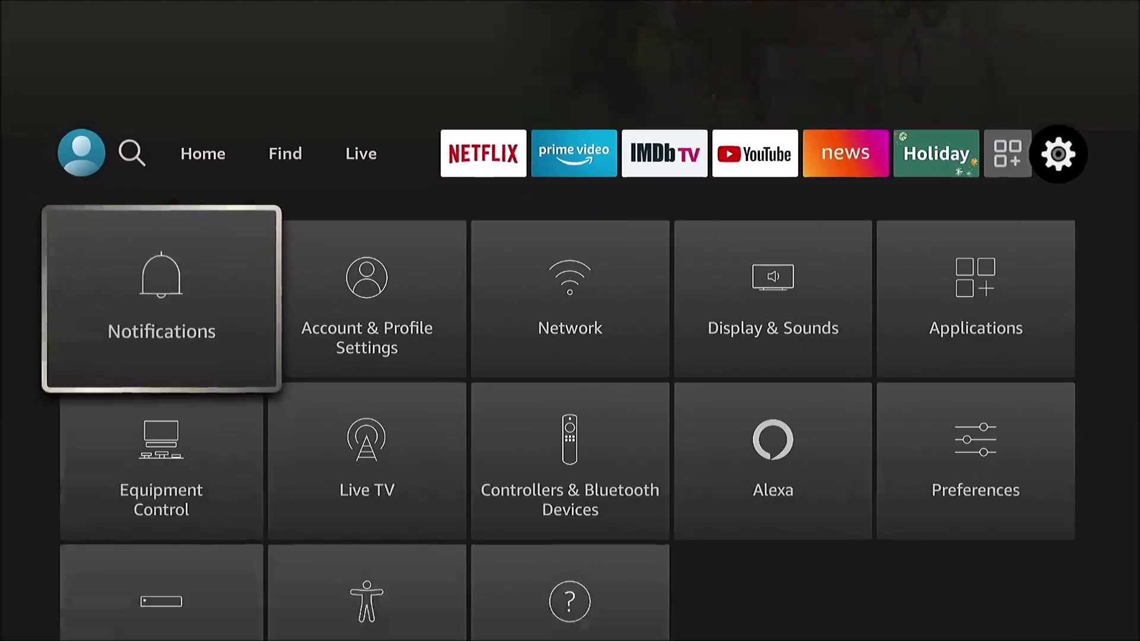
{"action": "key", "text": "Down"}
{"action": "key", "text": "Down"}
{"action": "key", "text": "Return"}
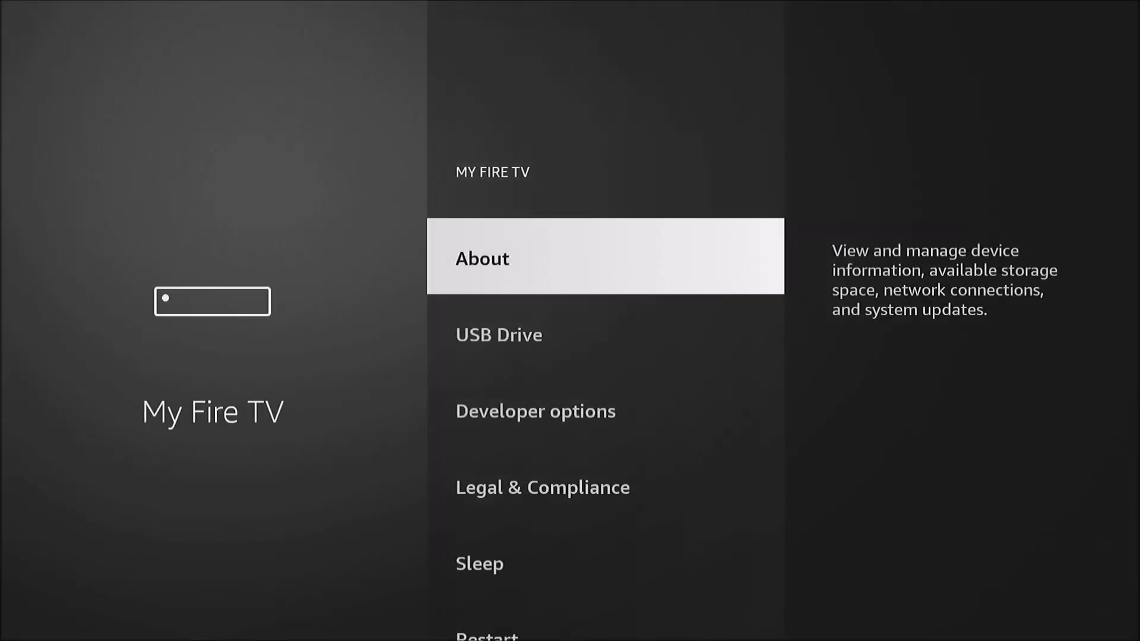
{"action": "key", "text": "Down"}
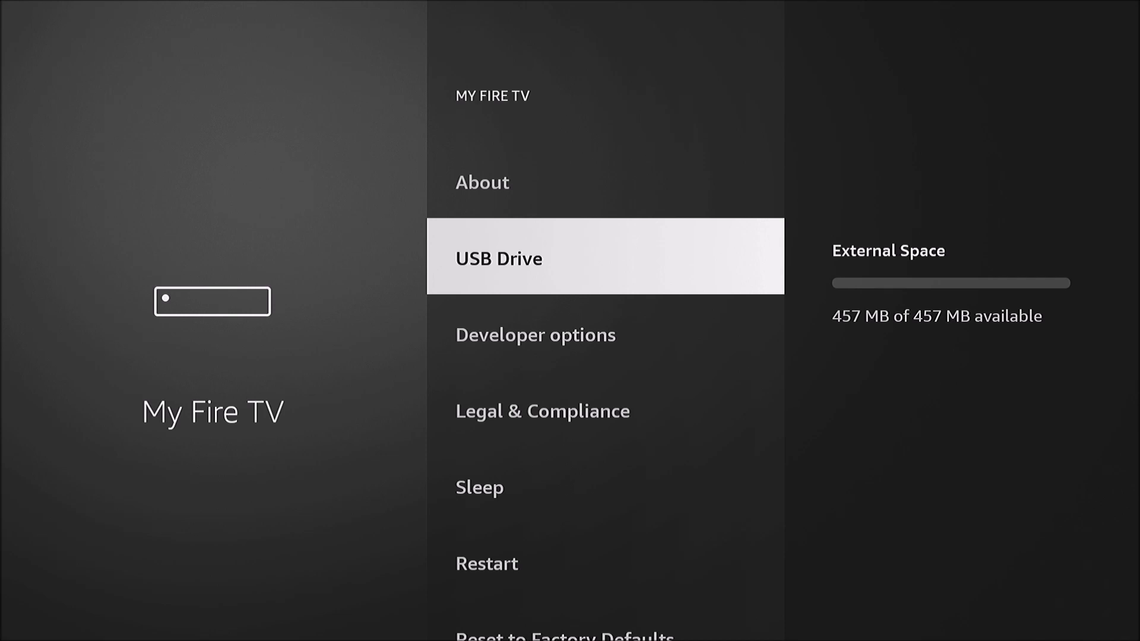
{"action": "key", "text": "Return"}
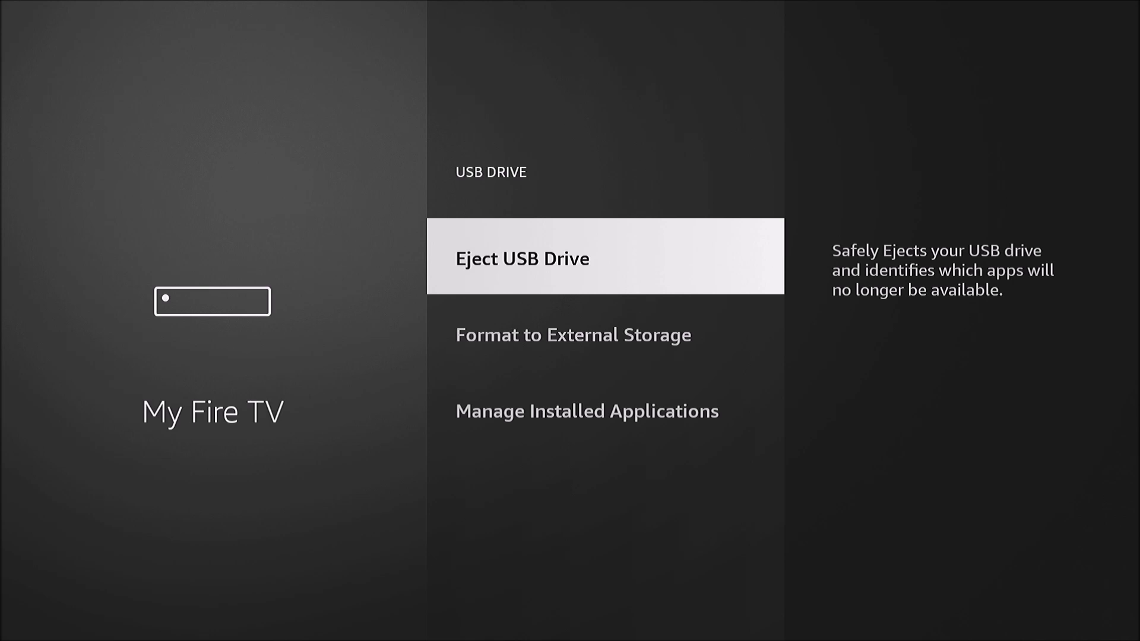
- Open Manage Installed Applications from the USB Drive options
{"action": "key", "text": "Down"}
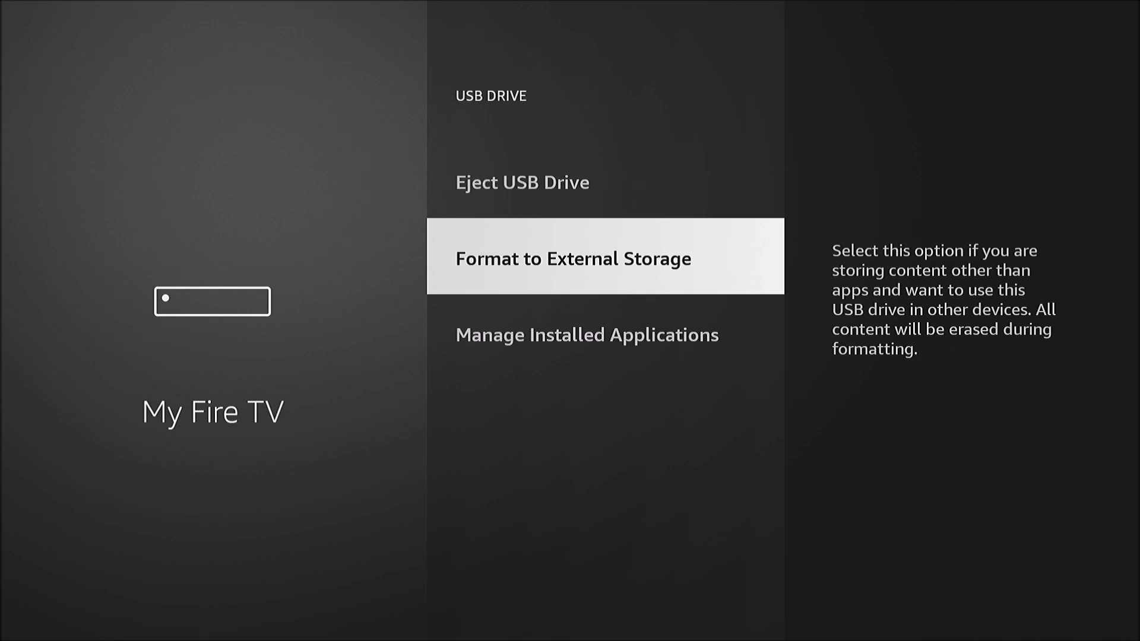
{"action": "key", "text": "Down"}
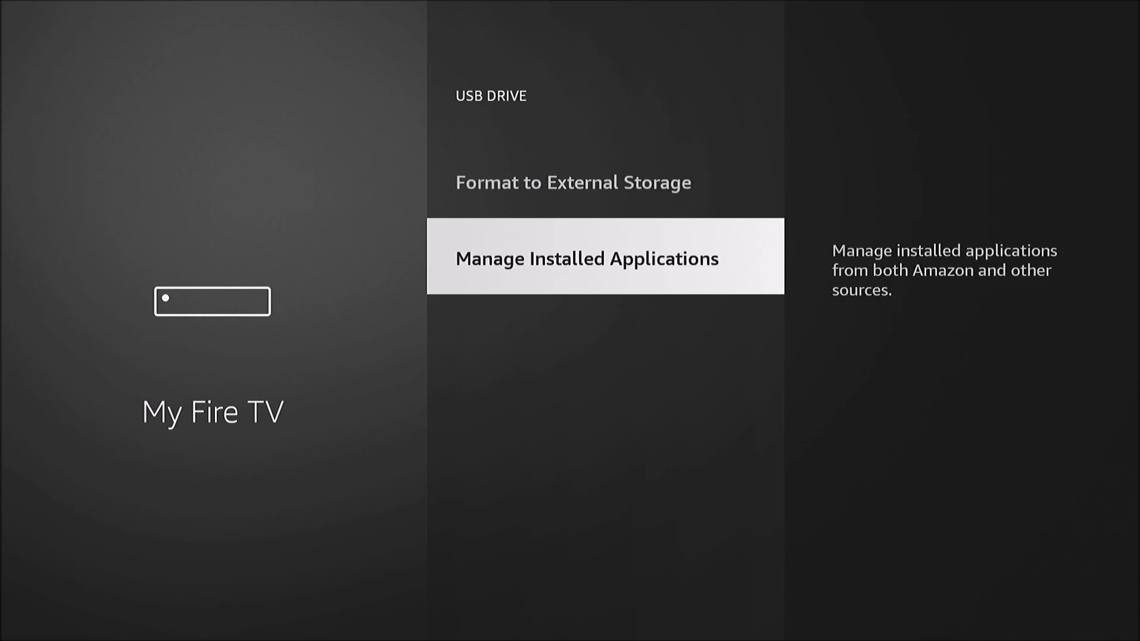
{"action": "key", "text": "Return"}
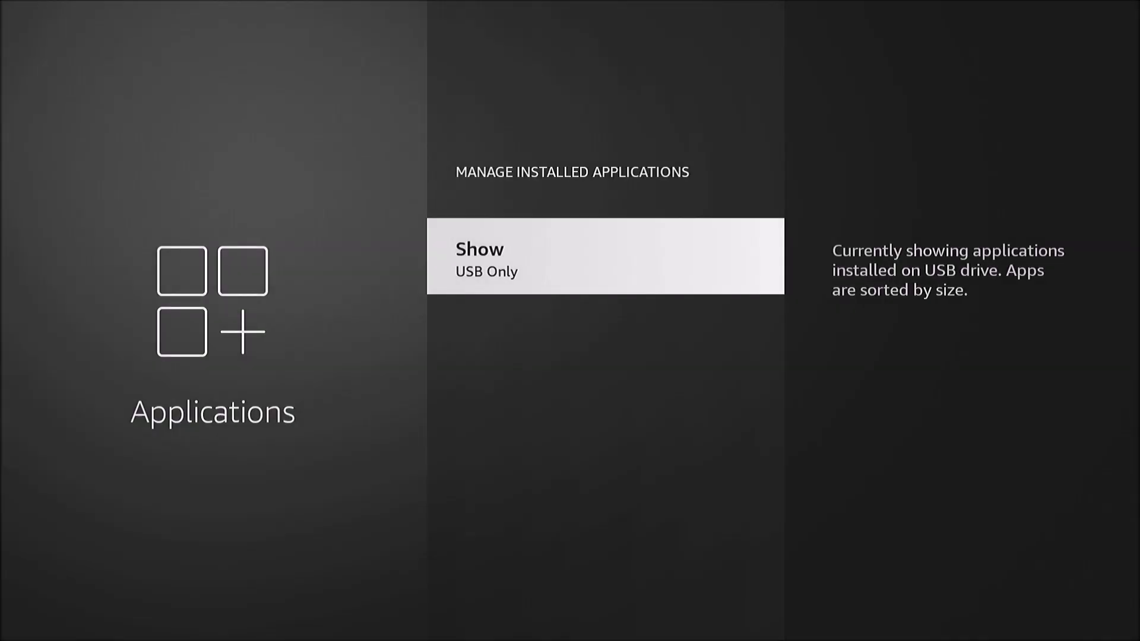
- Show All Applications in the installed list and open LocalNow's app page
{"action": "key", "text": "Return"}
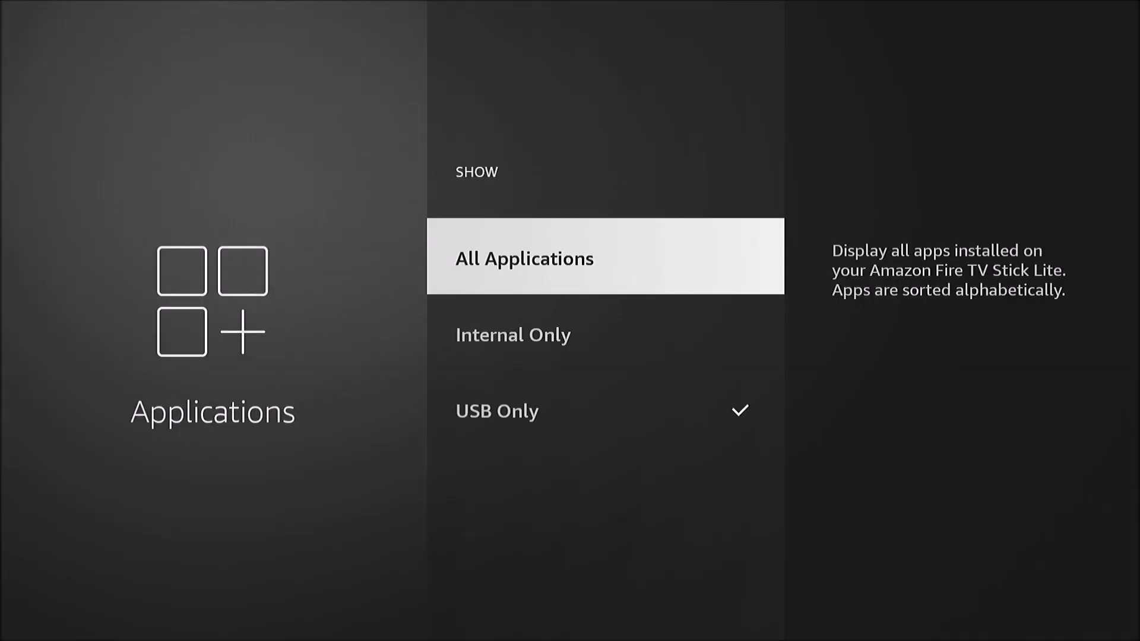
{"action": "key", "text": "Return"}
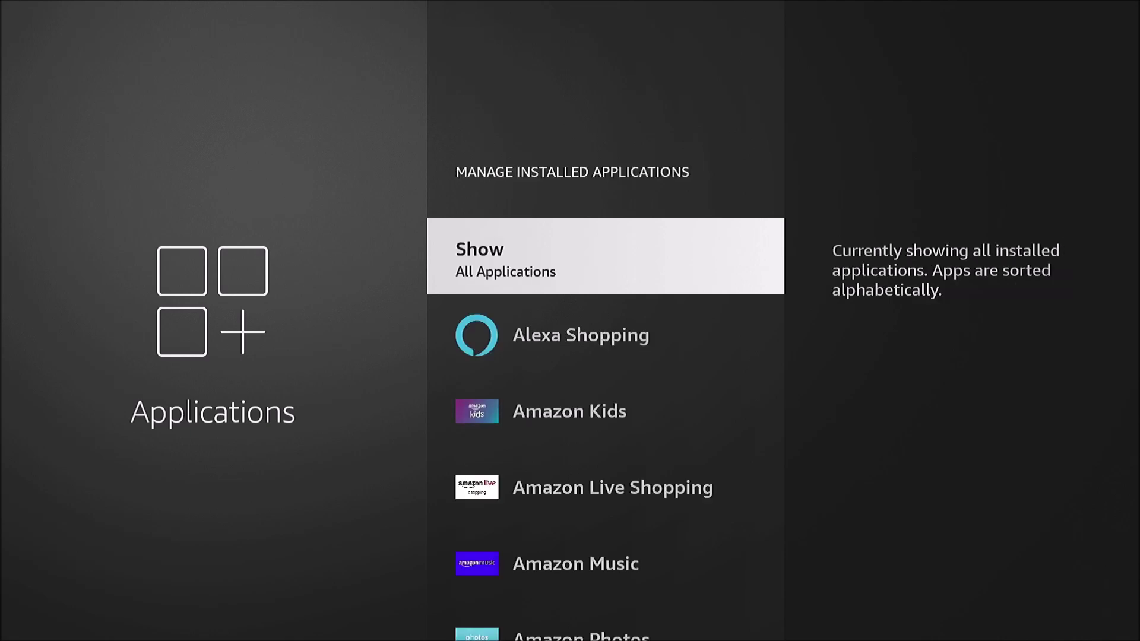
{"action": "key", "text": "Down"}
{"action": "key", "text": "Down"}
{"action": "key", "text": "Down"}
{"action": "key", "text": "Down"}
{"action": "key", "text": "Down"}
{"action": "key", "text": "Down"}
{"action": "key", "text": "Down"}
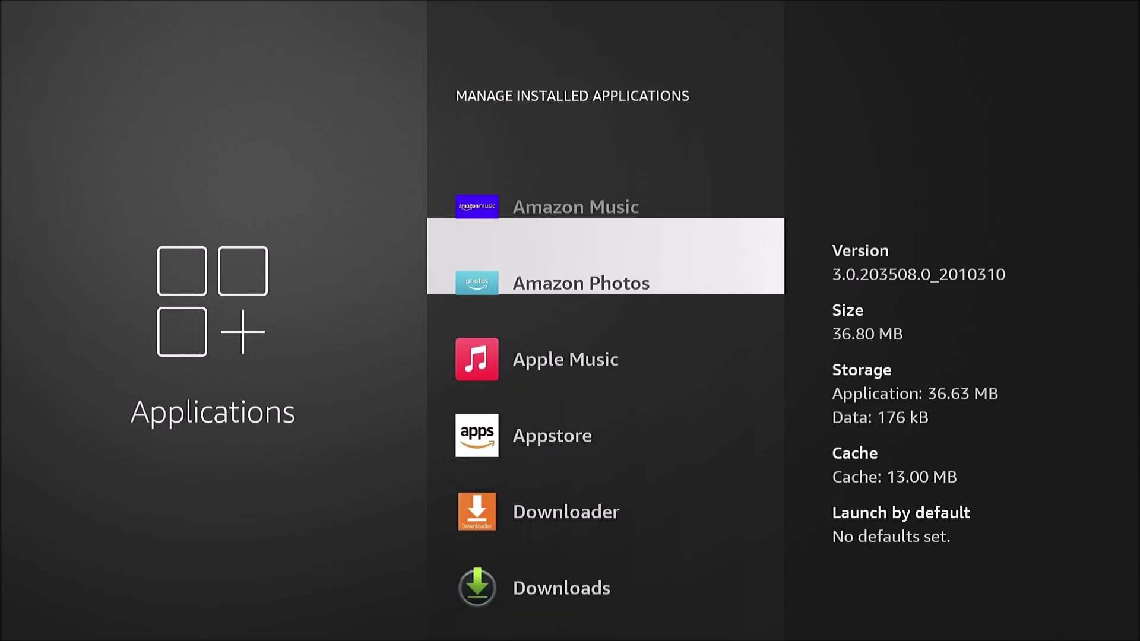
{"action": "key", "text": "Down"}
{"action": "key", "text": "Down"}
{"action": "key", "text": "Down"}
{"action": "key", "text": "Down"}
{"action": "key", "text": "Down"}
{"action": "key", "text": "Down"}
{"action": "key", "text": "Down"}
{"action": "key", "text": "Down"}
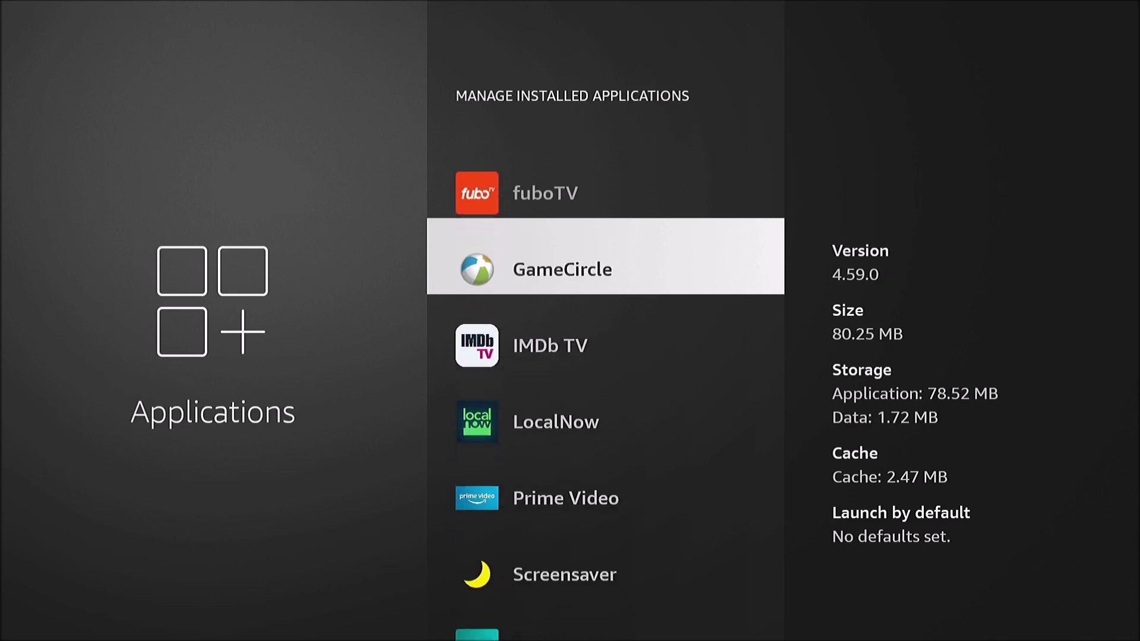
{"action": "key", "text": "Return"}
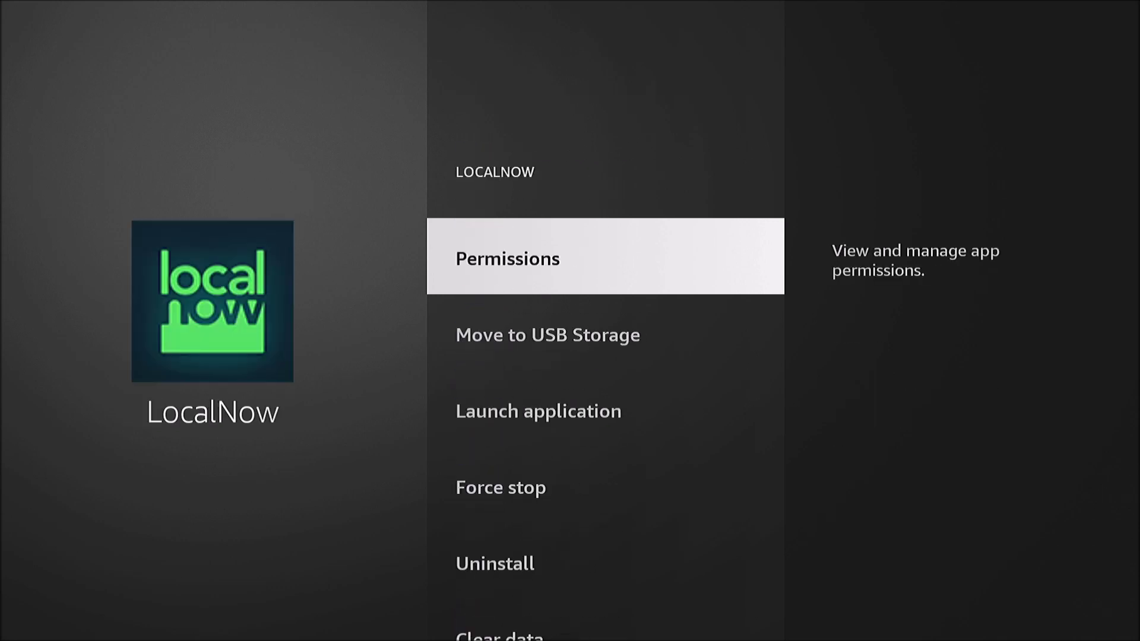
- Move LocalNow to USB Storage, then return to the installed applications list
{"action": "key", "text": "Down"}
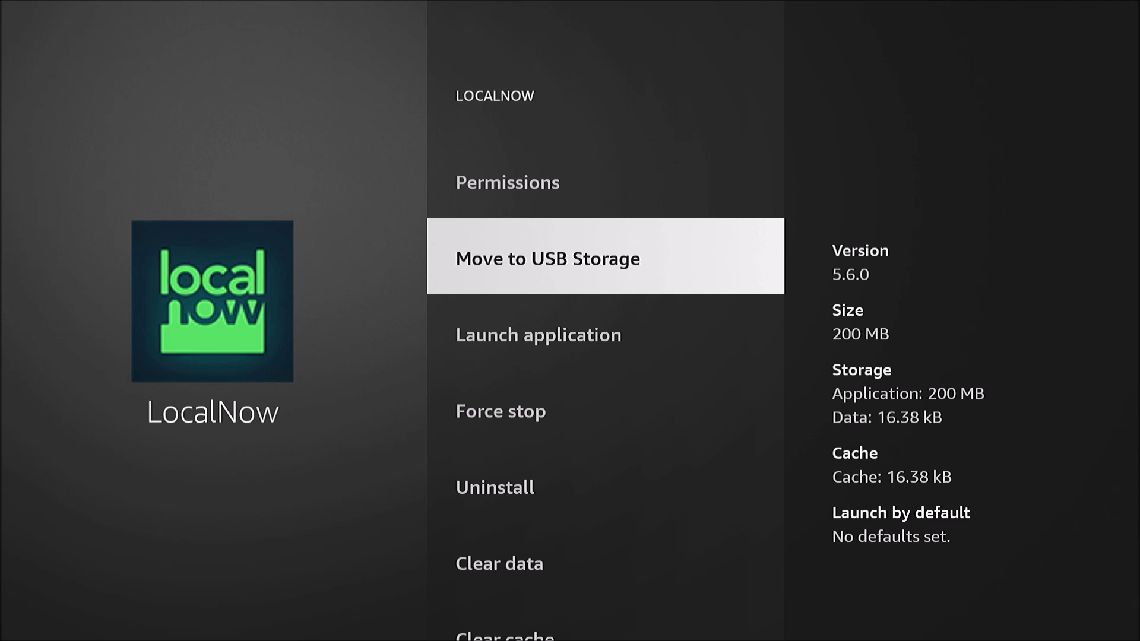
{"action": "key", "text": "Return"}
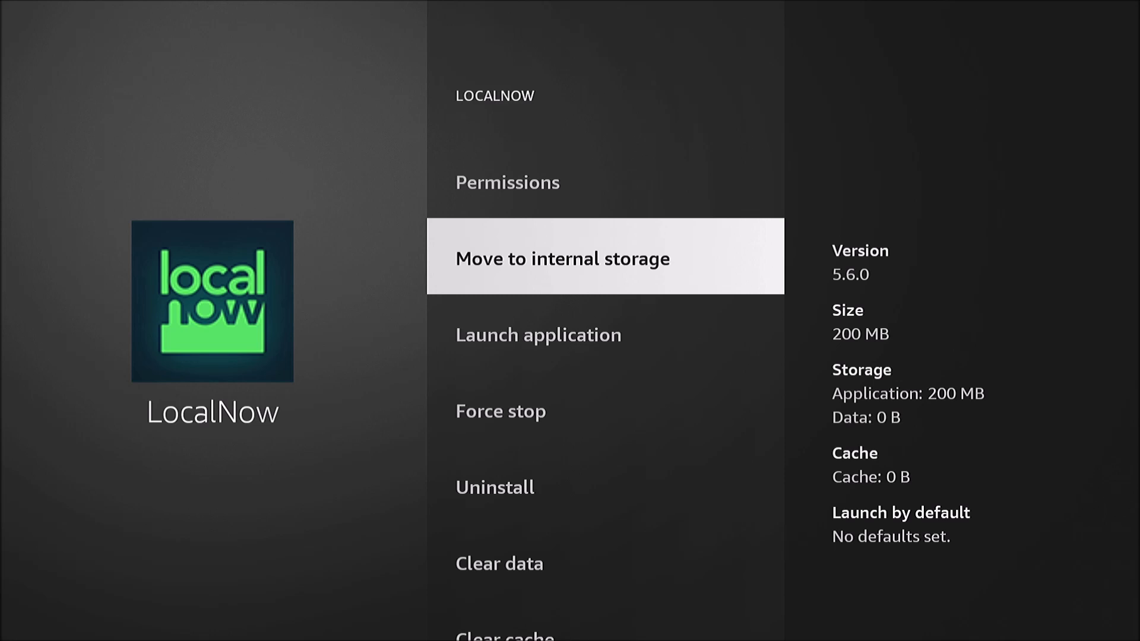
{"action": "key", "text": "Escape"}
- Open Sling TV's app page, browse its options, then go back to the list
{"action": "key", "text": "Down"}
{"action": "key", "text": "Down"}
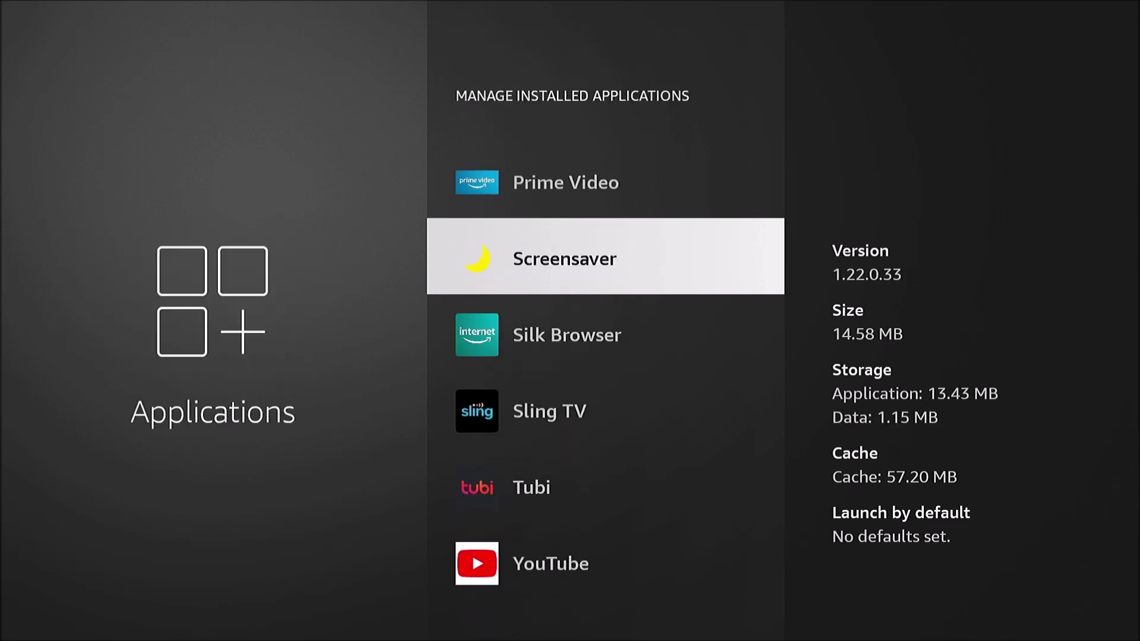
{"action": "key", "text": "Down"}
{"action": "key", "text": "Down"}
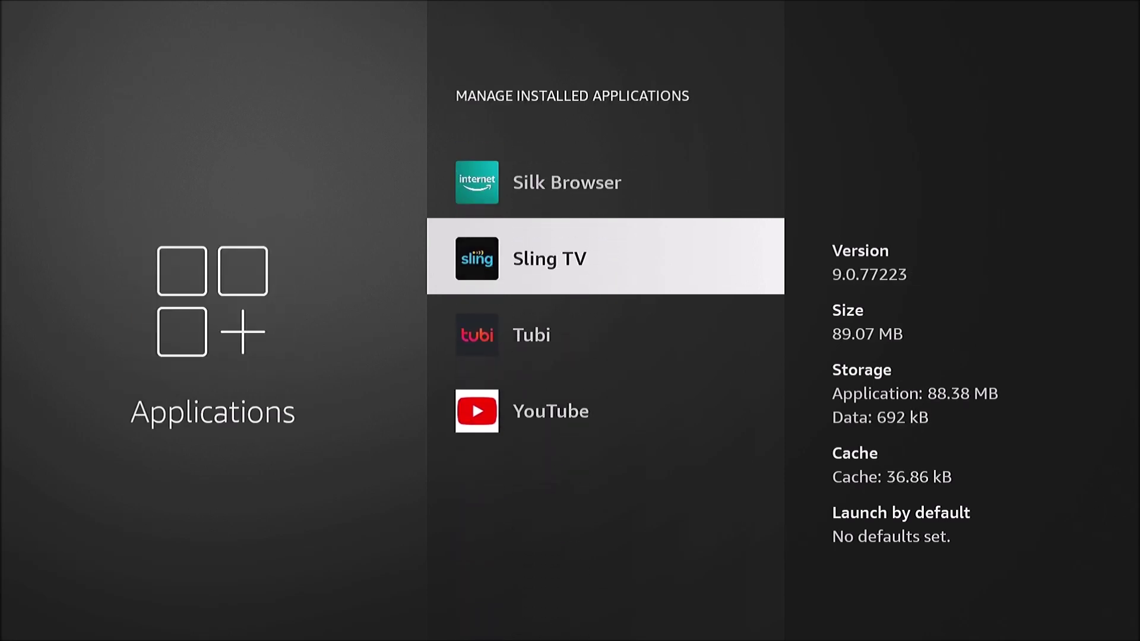
{"action": "key", "text": "Return"}
{"action": "key", "text": "Down"}
{"action": "key", "text": "Down"}
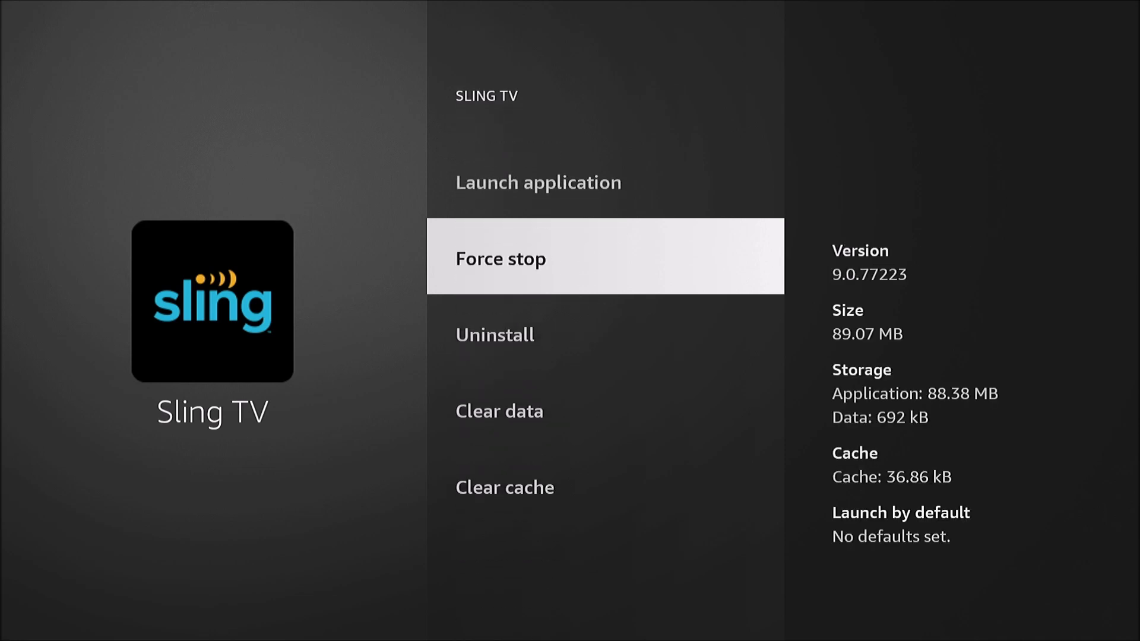
{"action": "key", "text": "Up"}
{"action": "key", "text": "Up"}
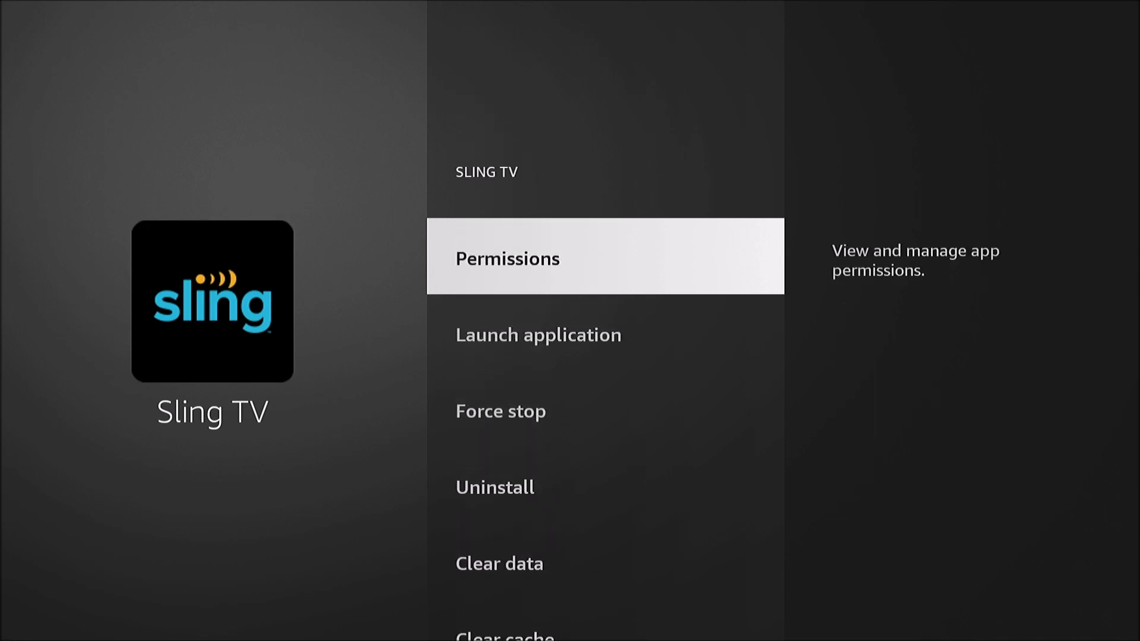
{"action": "key", "text": "Escape"}
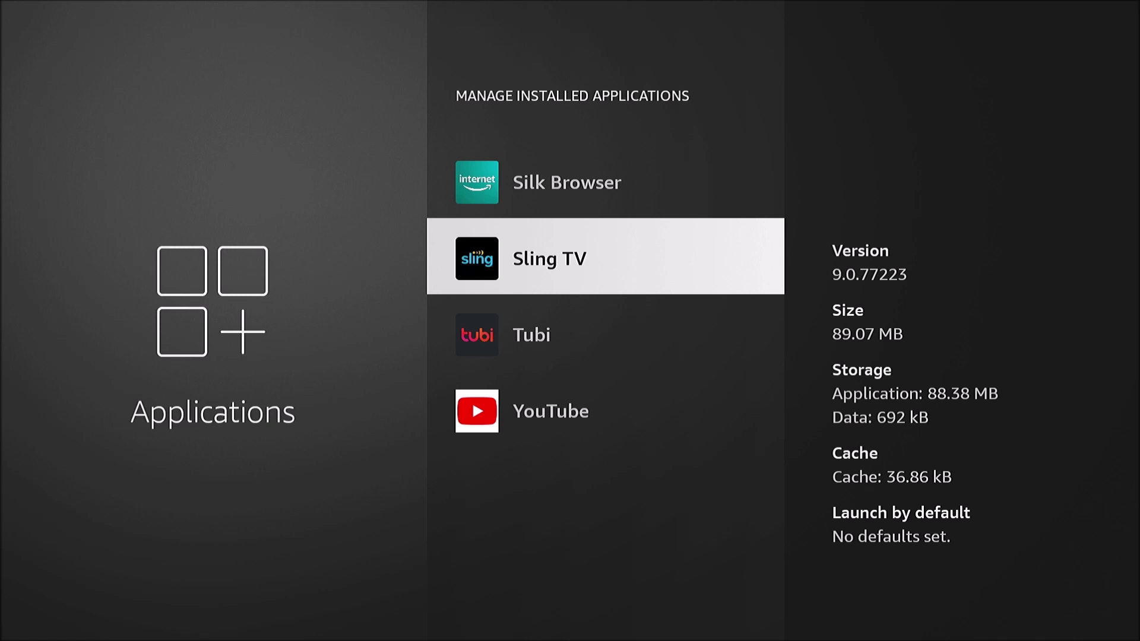